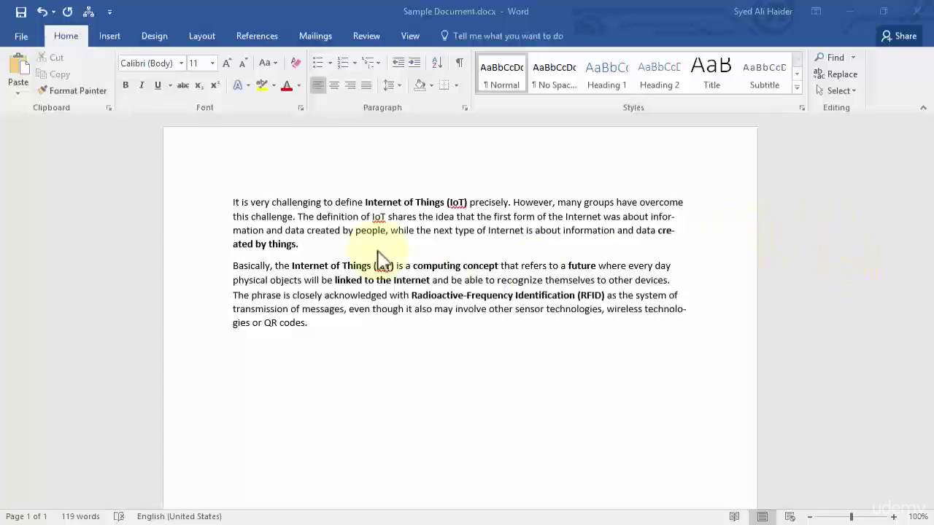
Step: Insert three blank lines above the first IoT paragraph
{"action": "left_click", "coordinate": [232, 202]}
{"action": "key", "text": "Return"}
{"action": "key", "text": "Return"}
{"action": "key", "text": "Return"}
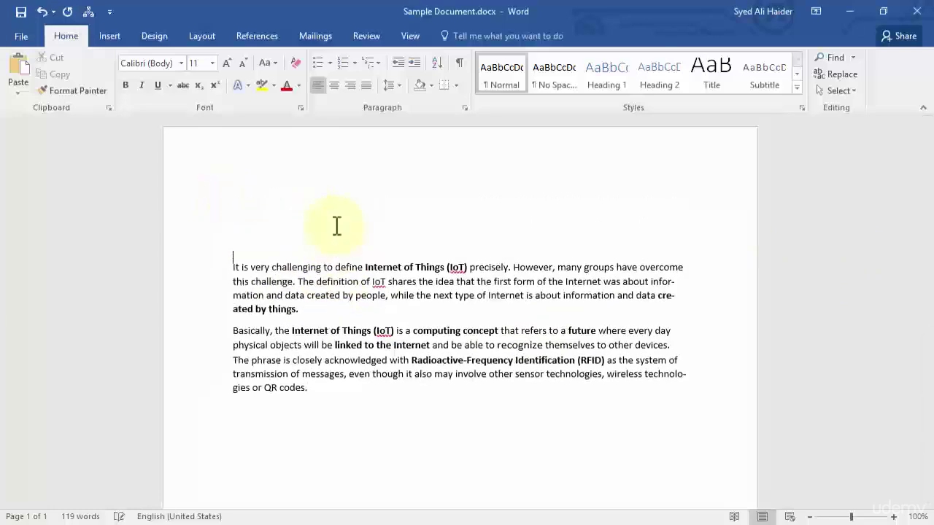
{"action": "key", "text": "Return"}
{"action": "key", "text": "Return"}
{"action": "key", "text": "Return"}
{"action": "key", "text": "Return"}
{"action": "key", "text": "Return"}
{"action": "key", "text": "Return"}
{"action": "key", "text": "Return"}
{"action": "key", "text": "Return"}
{"action": "key", "text": "Return"}
{"action": "key", "text": "Return"}
{"action": "key", "text": "Return"}
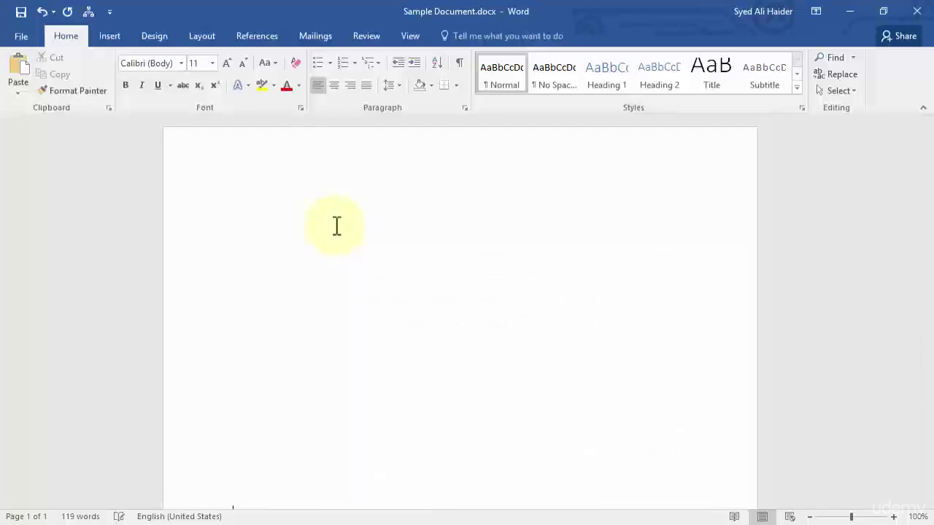
{"action": "key", "text": "Return"}
{"action": "key", "text": "Return"}
Step: Insert a Simple Text Box at the top of the page and delete its placeholder text
{"action": "scroll", "coordinate": [475, 263], "scroll_direction": "up", "scroll_amount": 1}
{"action": "left_click", "coordinate": [312, 217]}
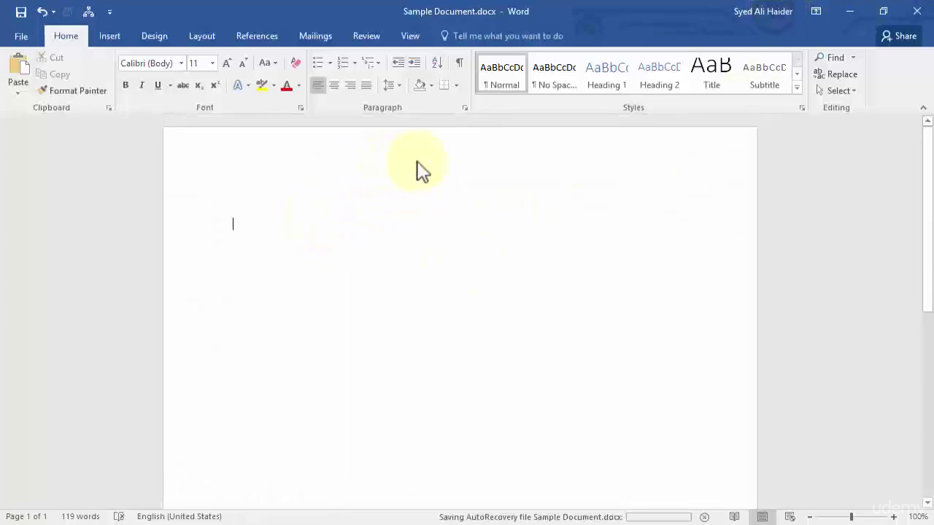
{"action": "left_click", "coordinate": [110, 36]}
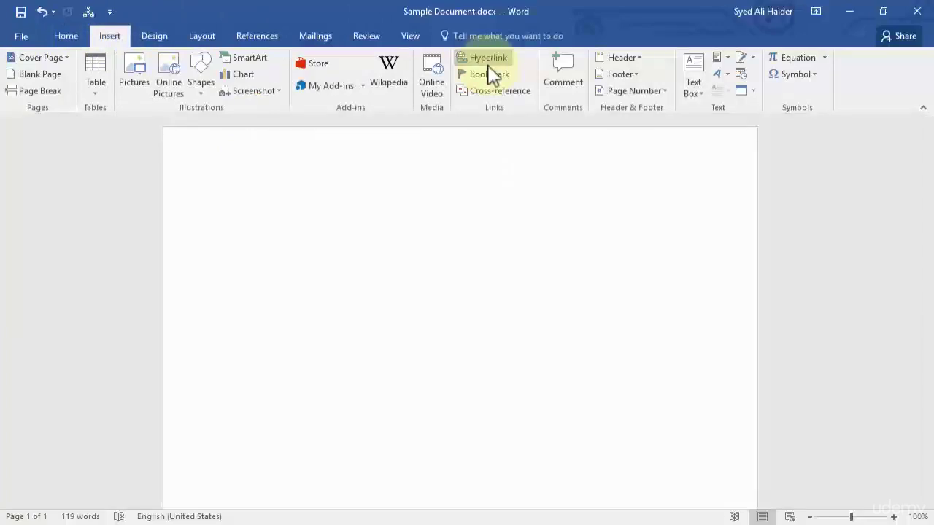
{"action": "left_click", "coordinate": [692, 86]}
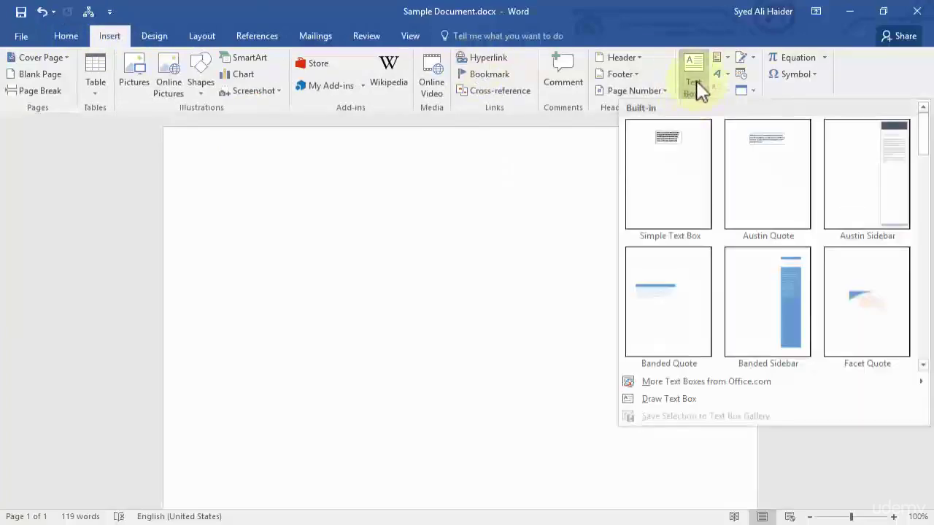
{"action": "left_click", "coordinate": [695, 81]}
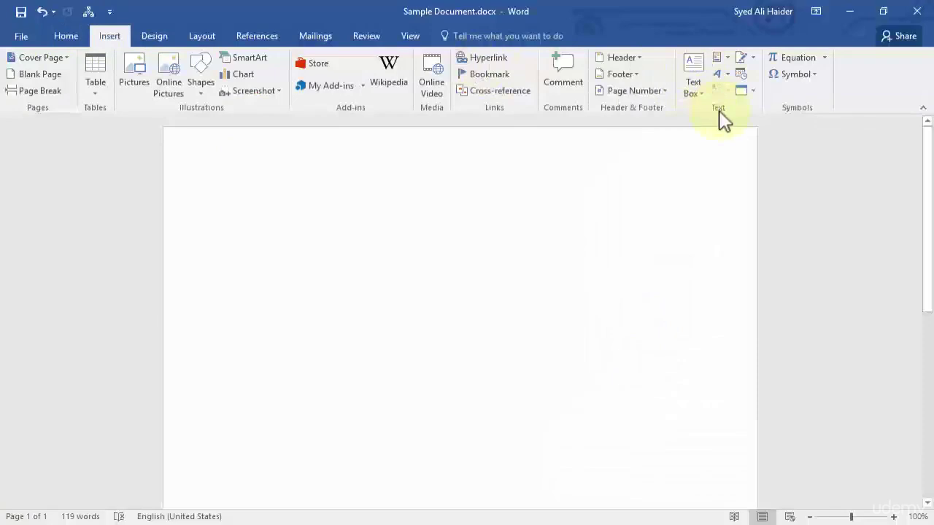
{"action": "left_click", "coordinate": [697, 91]}
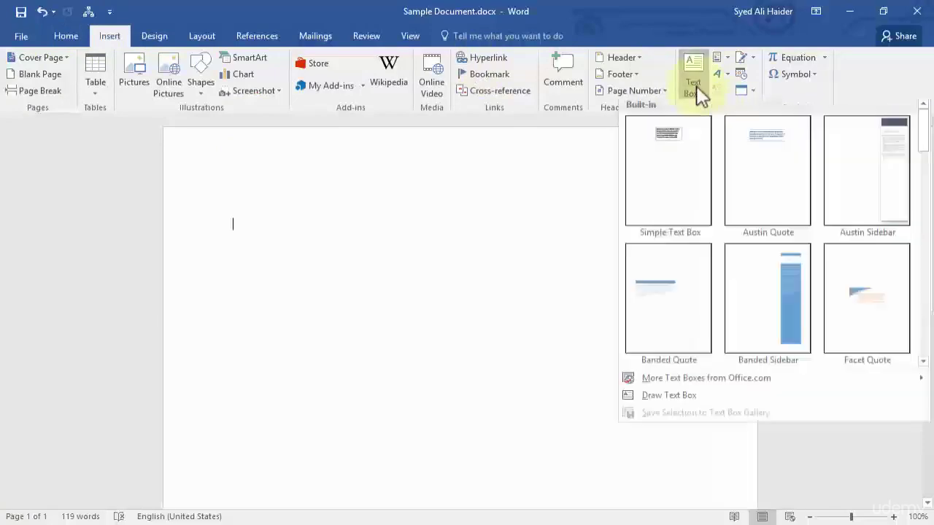
{"action": "left_click", "coordinate": [691, 188]}
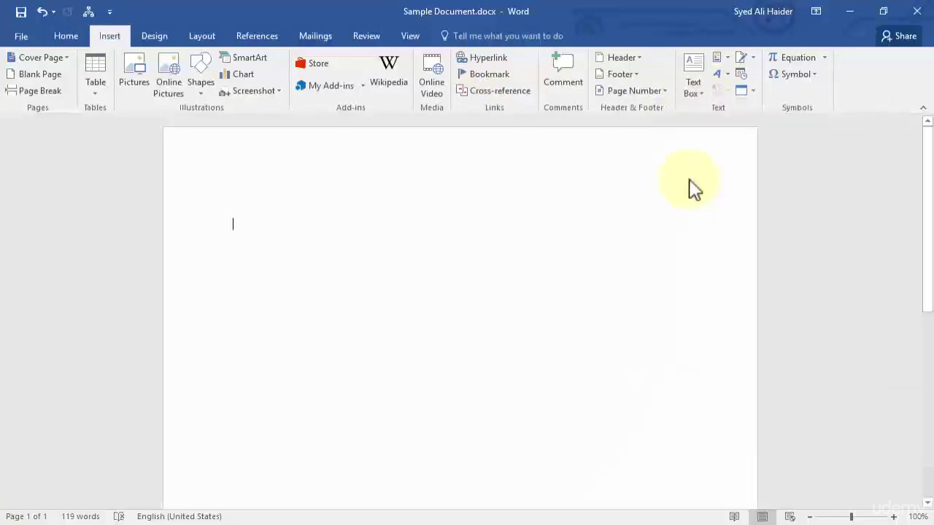
{"action": "key", "text": "Delete"}
{"action": "left_click", "coordinate": [555, 188]}
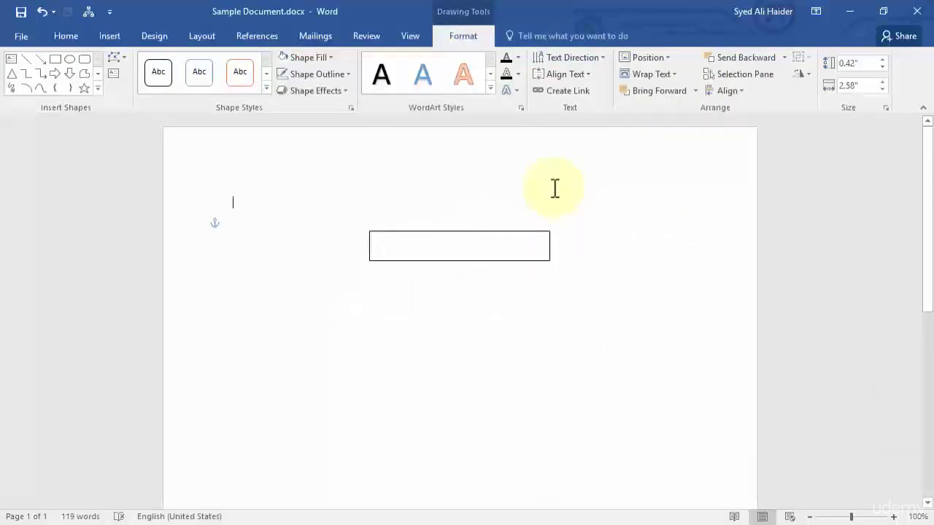
Step: Add a second Simple Text Box below the first and clear its placeholder text
{"action": "left_click", "coordinate": [122, 41]}
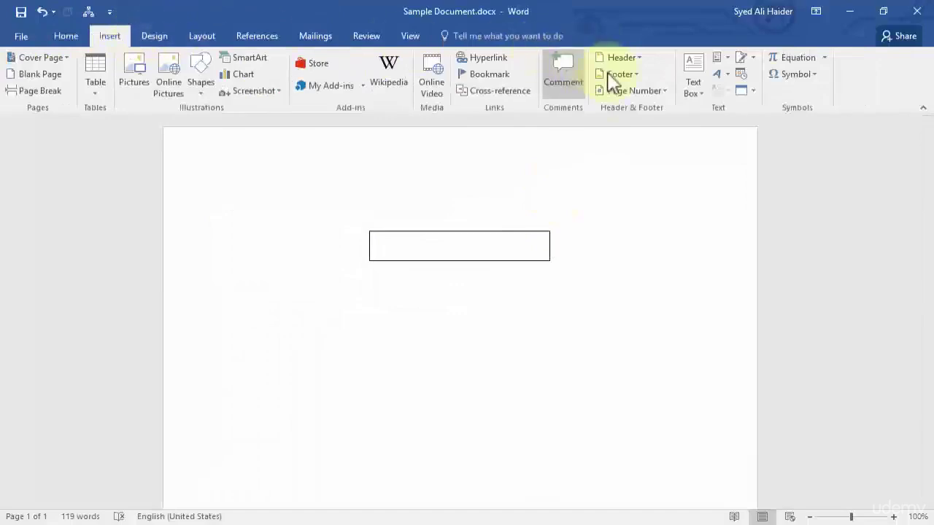
{"action": "left_click", "coordinate": [696, 87]}
{"action": "left_click", "coordinate": [678, 174]}
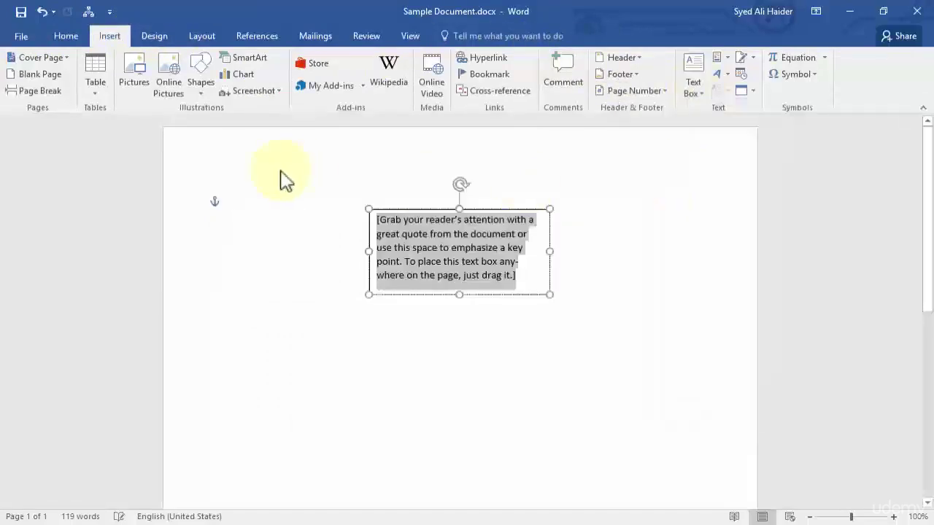
{"action": "left_click_drag", "start_coordinate": [500, 218], "coordinate": [499, 291]}
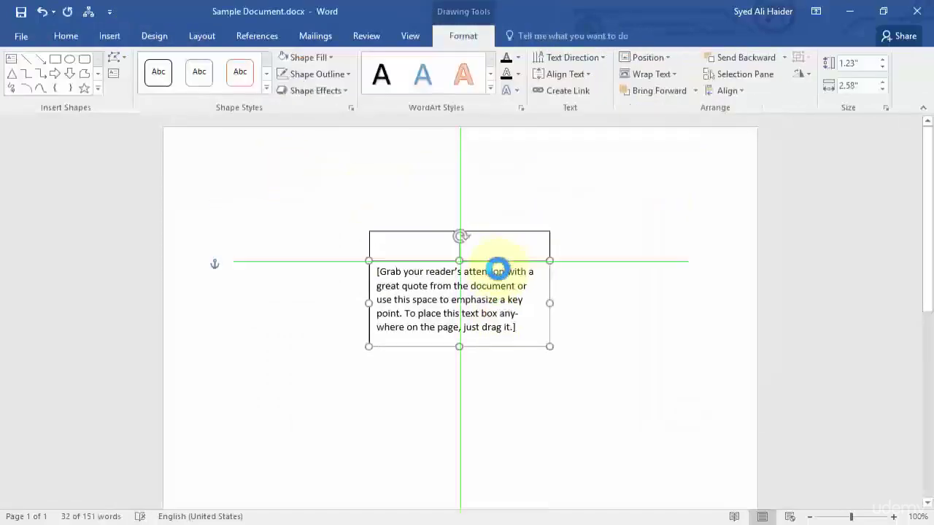
{"action": "left_click", "coordinate": [495, 313]}
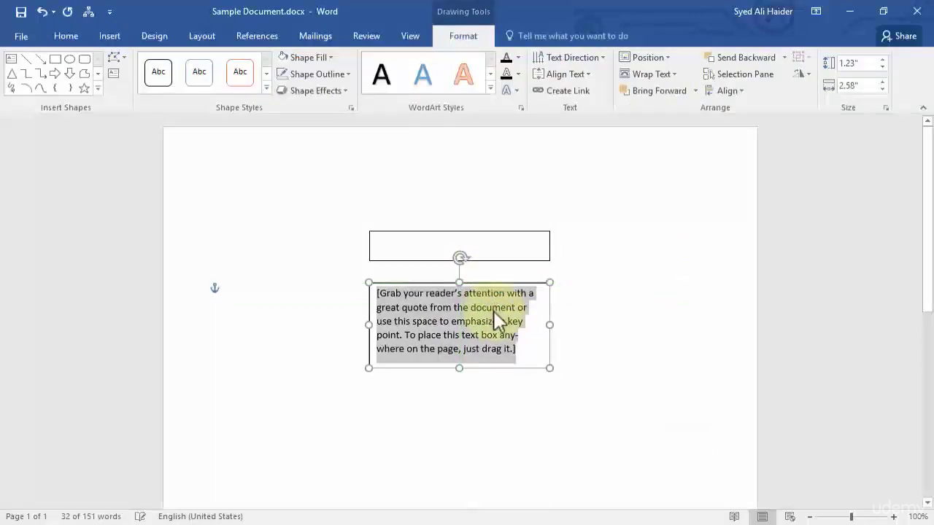
{"action": "key", "text": "Delete"}
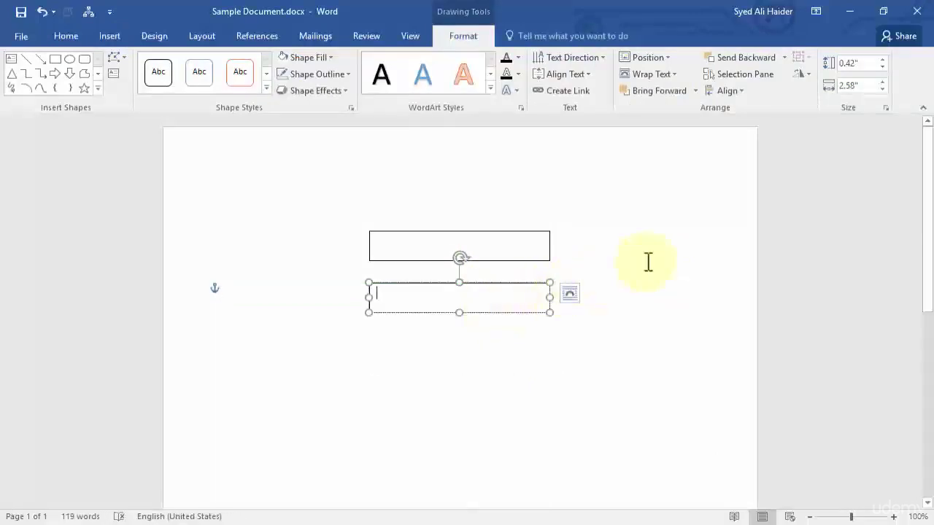
{"action": "left_click", "coordinate": [648, 261]}
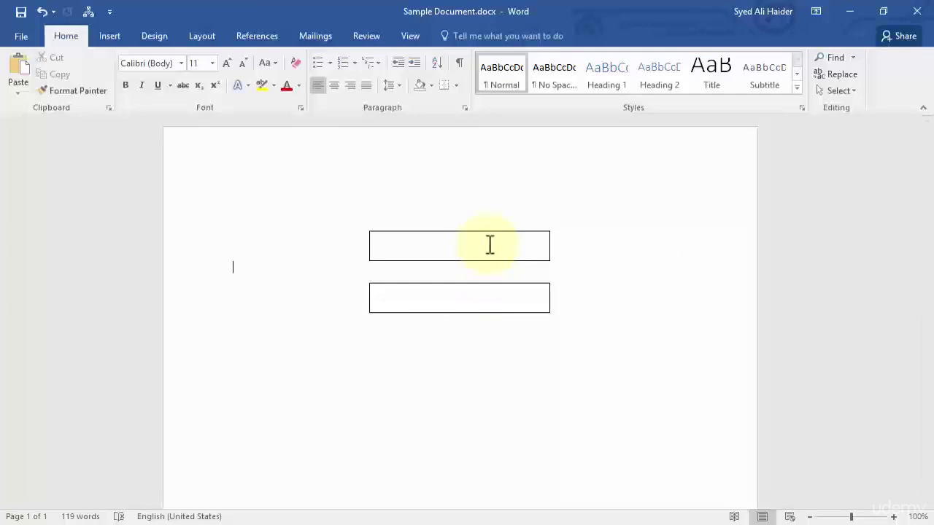
Step: Select the upper text box to reveal the Drawing Tools Format tab
{"action": "left_click", "coordinate": [489, 245]}
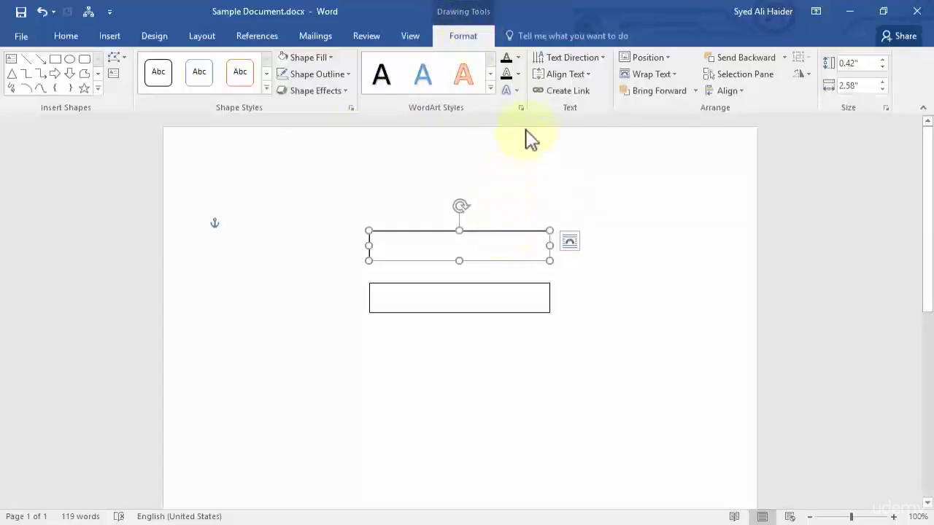
Step: Use Create Link to make the lower text box the continuation of the upper one
{"action": "left_click", "coordinate": [565, 91]}
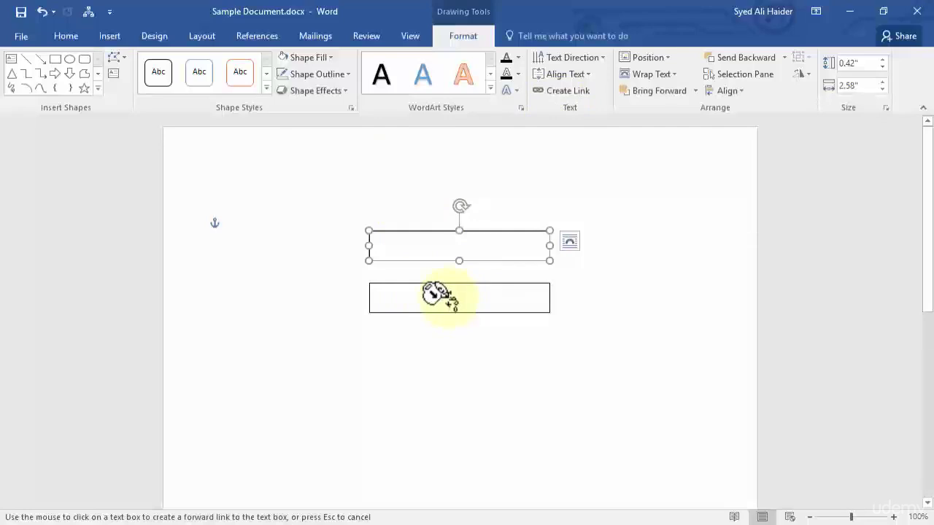
{"action": "left_click", "coordinate": [437, 295]}
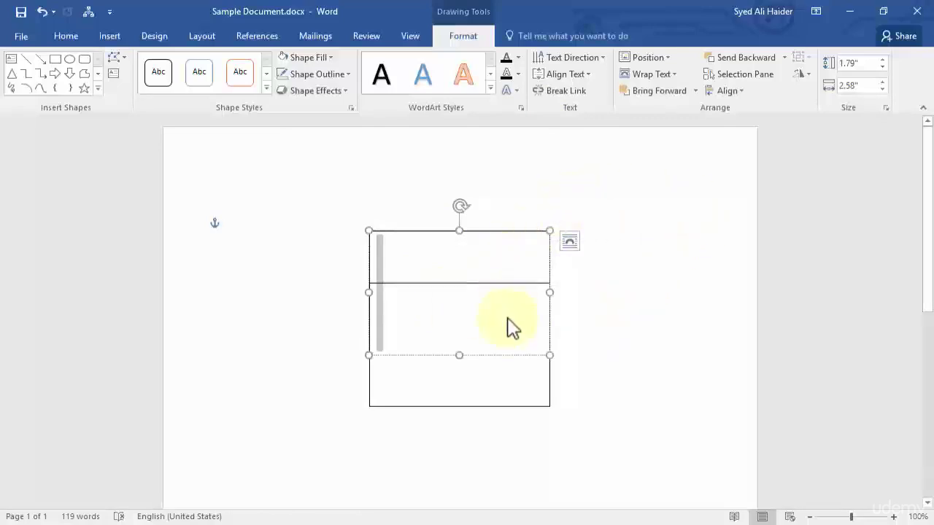
Step: Shift the first box up-left and drag the second beside it, tops aligned
{"action": "mouse_move", "coordinate": [493, 234]}
{"action": "left_mouse_down"}
{"action": "mouse_move", "coordinate": [390, 183]}
{"action": "mouse_move", "coordinate": [367, 197]}
{"action": "left_mouse_up"}
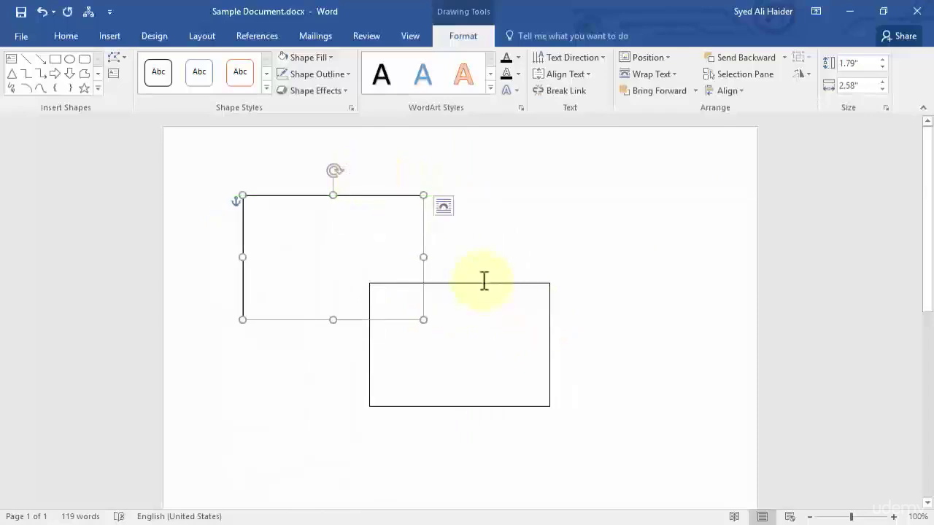
{"action": "left_click", "coordinate": [487, 283]}
{"action": "left_click", "coordinate": [468, 283]}
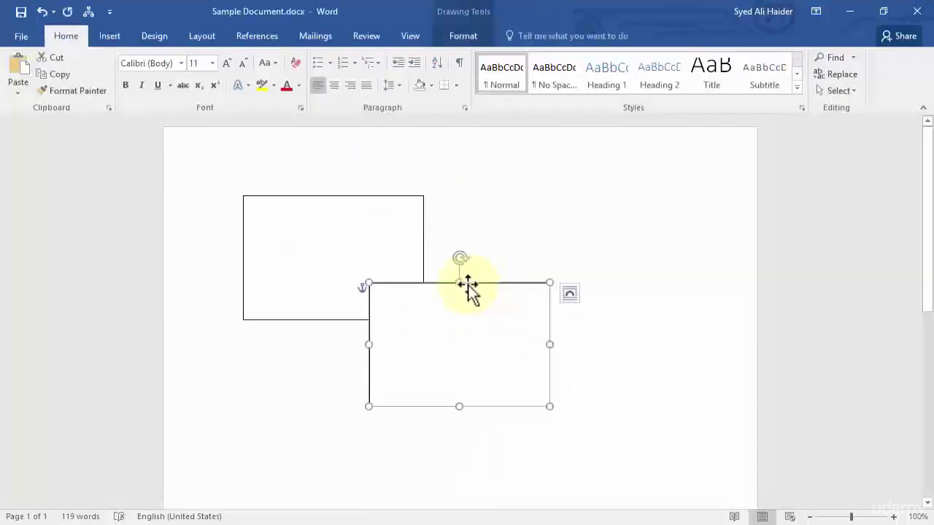
{"action": "mouse_move", "coordinate": [467, 284]}
{"action": "left_mouse_down"}
{"action": "mouse_move", "coordinate": [546, 258]}
{"action": "mouse_move", "coordinate": [579, 171]}
{"action": "left_mouse_up"}
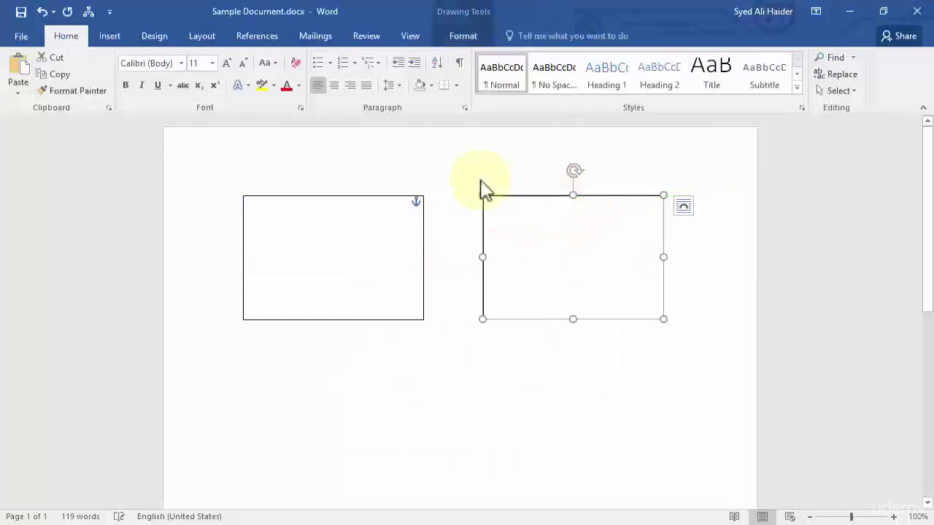
{"action": "left_click", "coordinate": [454, 159]}
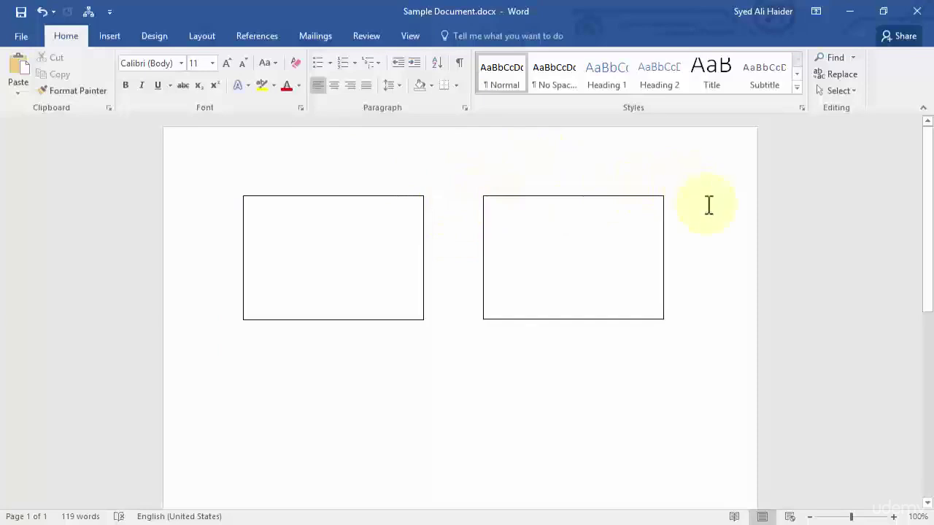
Step: Paste the first IoT paragraph into the left text box so it overflows
{"action": "scroll", "coordinate": [708, 204], "scroll_direction": "down", "scroll_amount": 4}
{"action": "left_click_drag", "start_coordinate": [300, 396], "coordinate": [229, 354]}
{"action": "key", "text": "ctrl+c"}
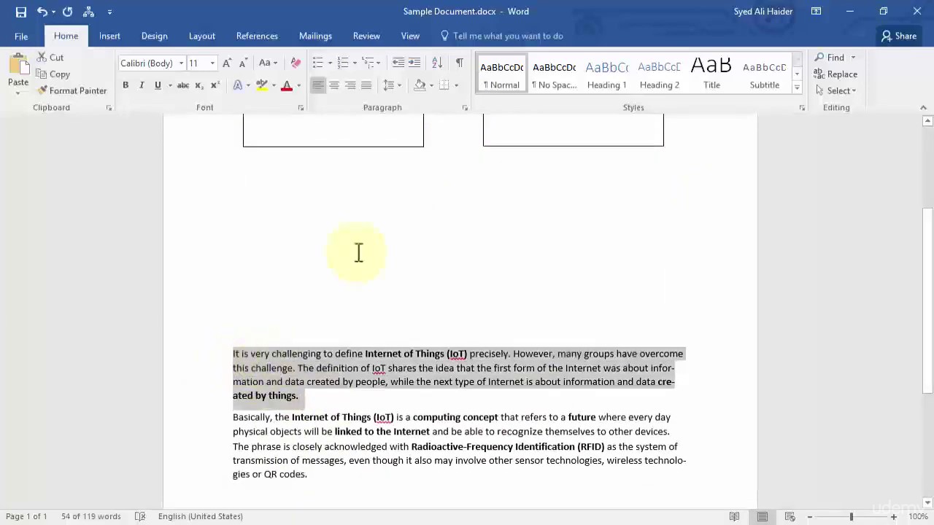
{"action": "scroll", "coordinate": [358, 252], "scroll_direction": "up", "scroll_amount": 4}
{"action": "left_click", "coordinate": [337, 220]}
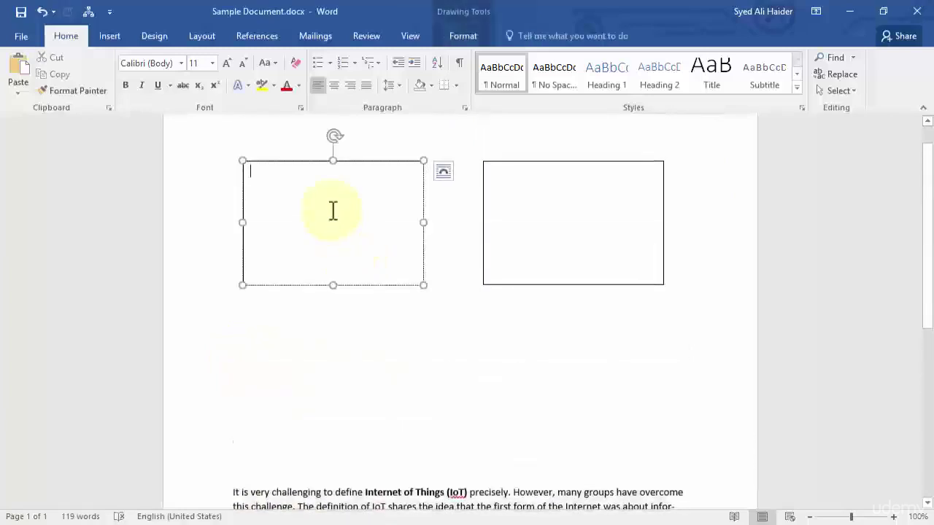
{"action": "key", "text": "ctrl+v"}
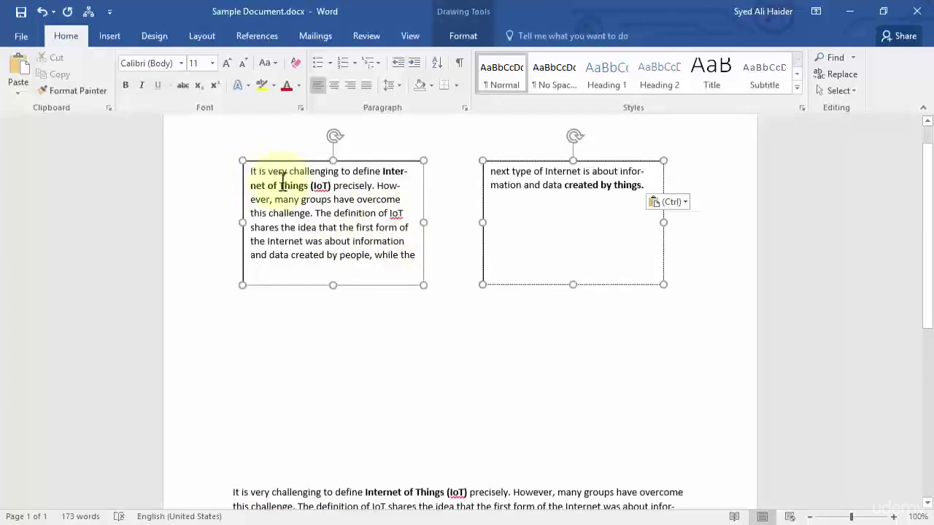
Step: Paste the paragraph again inside the right box's text, then select the right box
{"action": "left_click", "coordinate": [648, 185]}
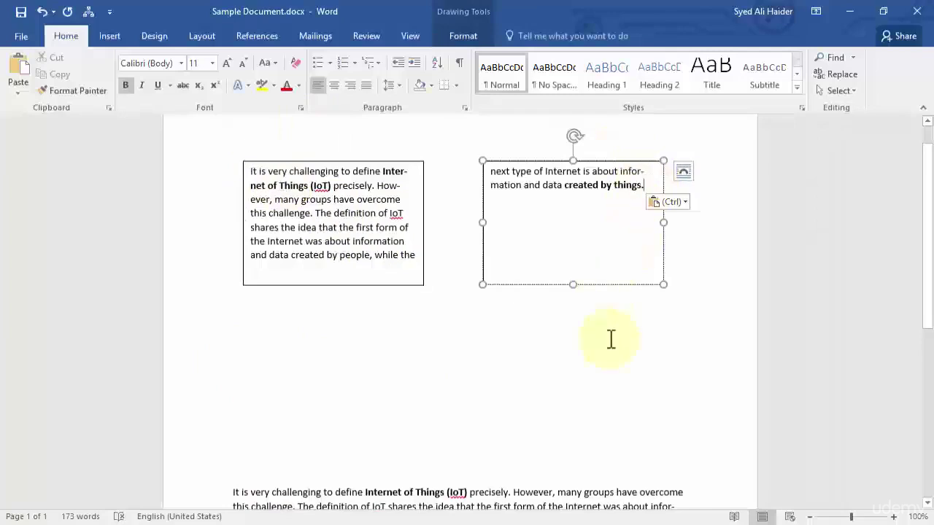
{"action": "scroll", "coordinate": [613, 342], "scroll_direction": "up", "scroll_amount": 1}
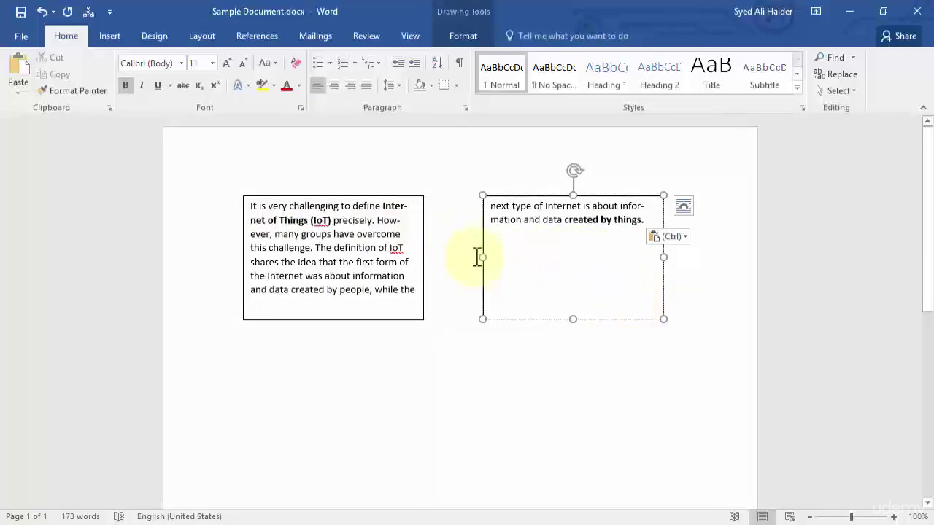
{"action": "left_click", "coordinate": [530, 259]}
{"action": "left_click", "coordinate": [475, 38]}
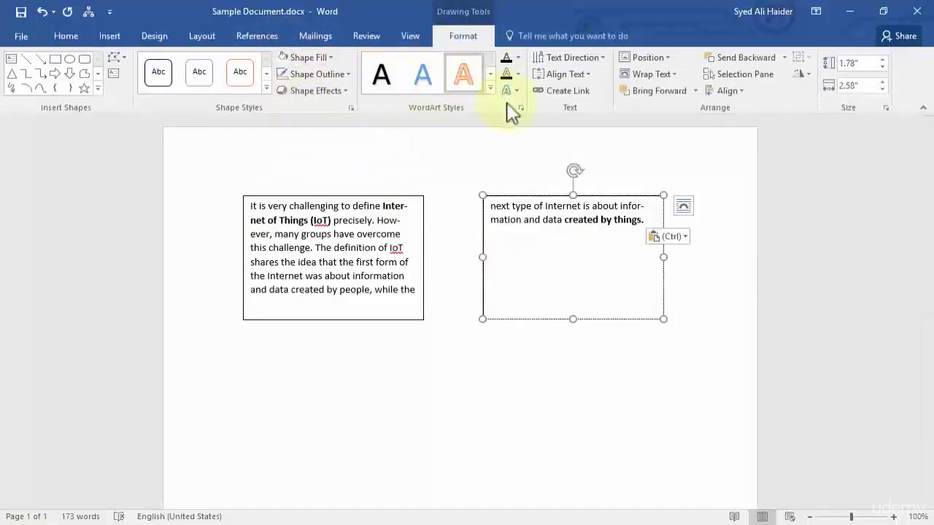
{"action": "left_click", "coordinate": [539, 230]}
{"action": "scroll", "coordinate": [539, 230], "scroll_direction": "down", "scroll_amount": 3}
{"action": "scroll", "coordinate": [540, 229], "scroll_direction": "up", "scroll_amount": 3}
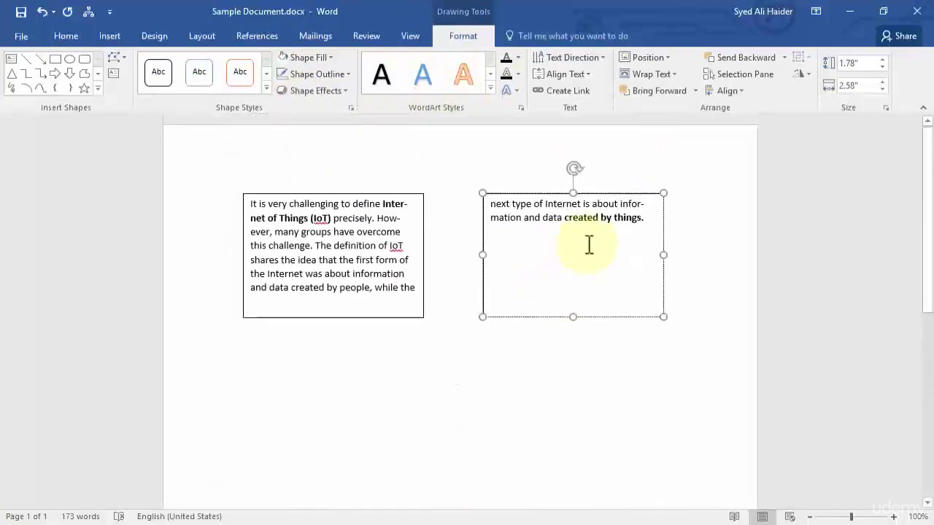
{"action": "key", "text": "ctrl+v"}
{"action": "left_click", "coordinate": [719, 305]}
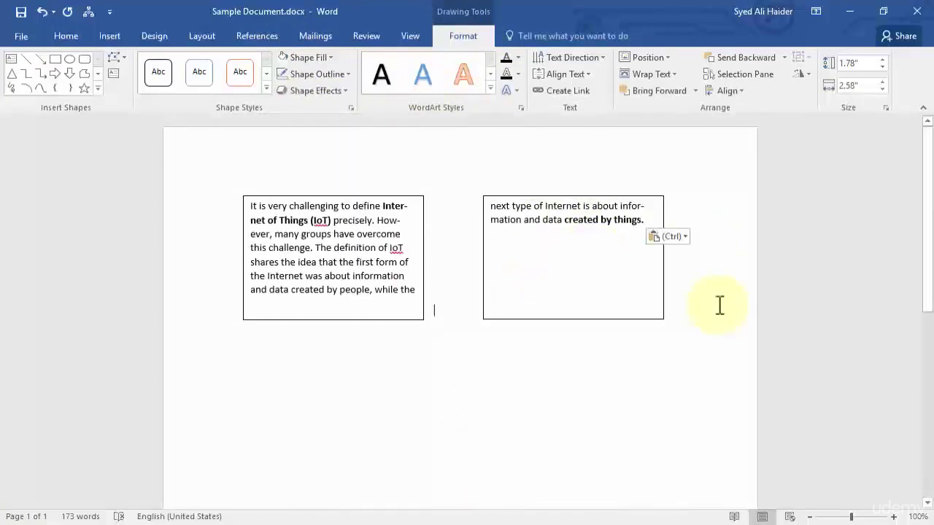
{"action": "left_click", "coordinate": [567, 263]}
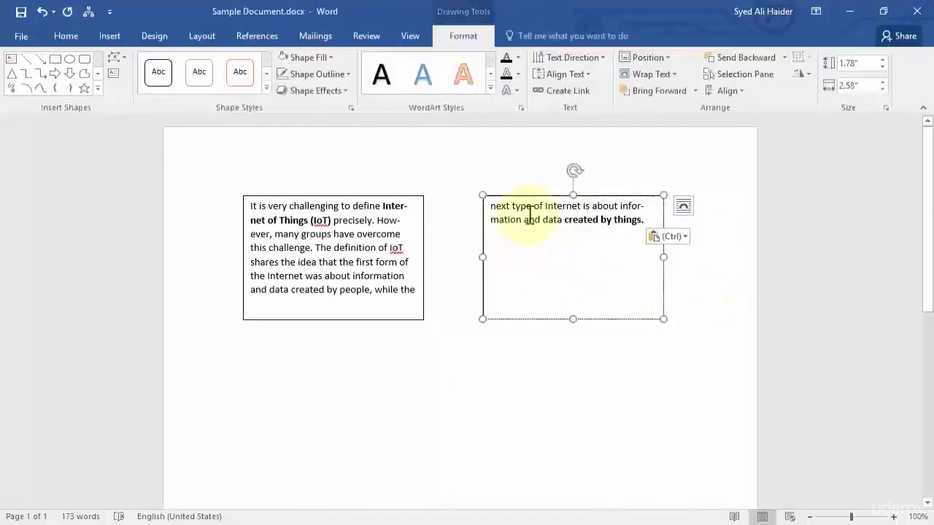
Step: Break the link between the left and right text boxes
{"action": "left_click", "coordinate": [358, 234]}
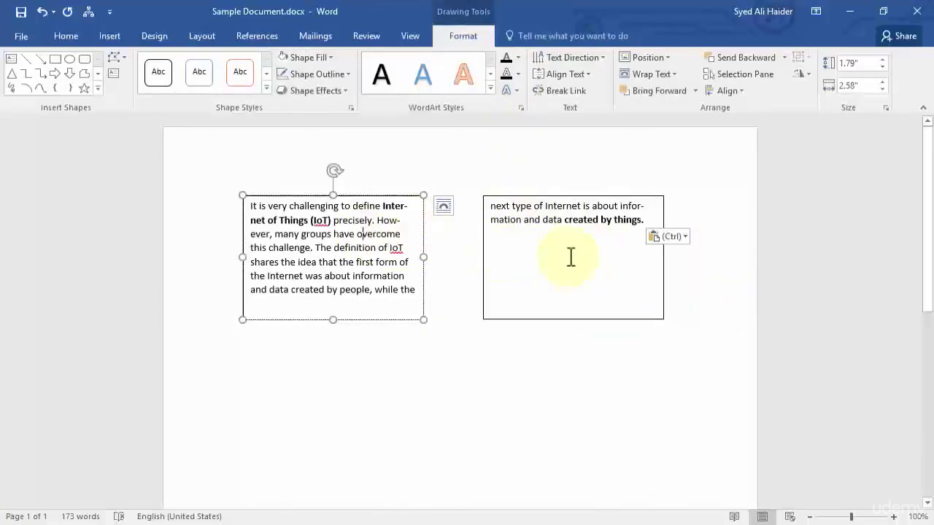
{"action": "left_click", "coordinate": [406, 195]}
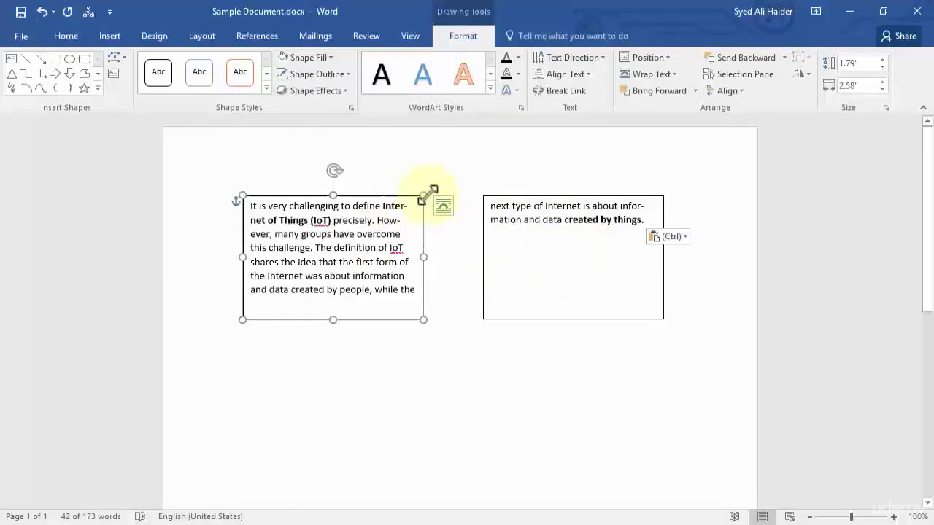
{"action": "left_click", "coordinate": [578, 100]}
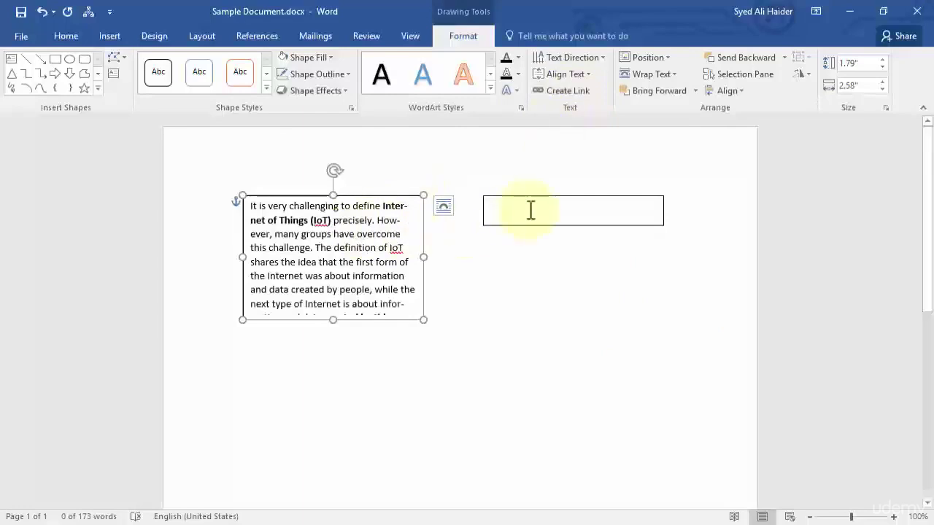
Step: Enlarge the left text box so the whole IoT paragraph shows
{"action": "scroll", "coordinate": [349, 251], "scroll_direction": "down", "scroll_amount": 1}
{"action": "scroll", "coordinate": [349, 251], "scroll_direction": "down", "scroll_amount": 1}
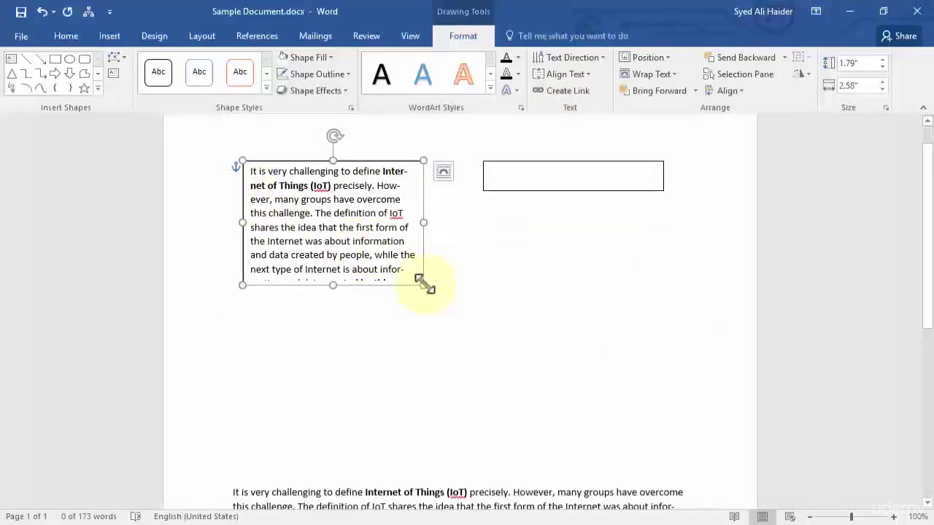
{"action": "left_click_drag", "start_coordinate": [425, 286], "coordinate": [431, 297]}
{"action": "scroll", "coordinate": [526, 226], "scroll_direction": "up", "scroll_amount": 2}
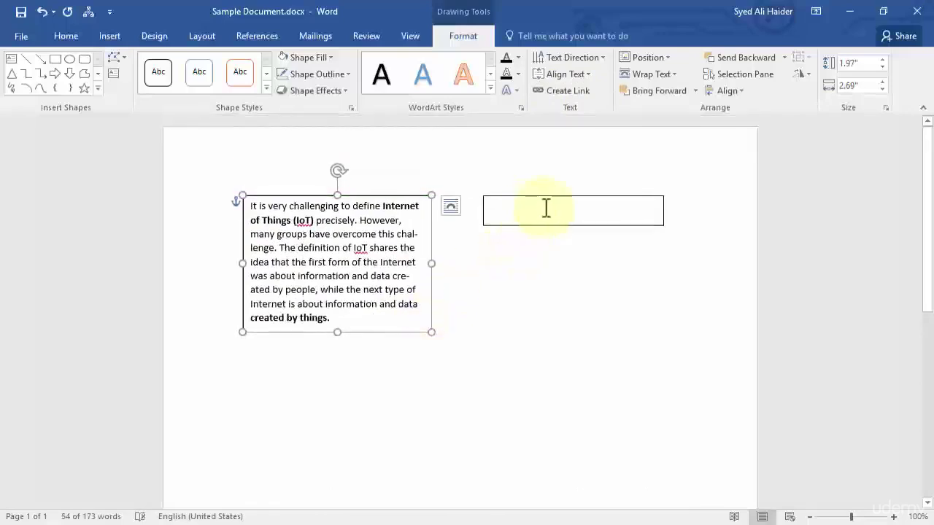